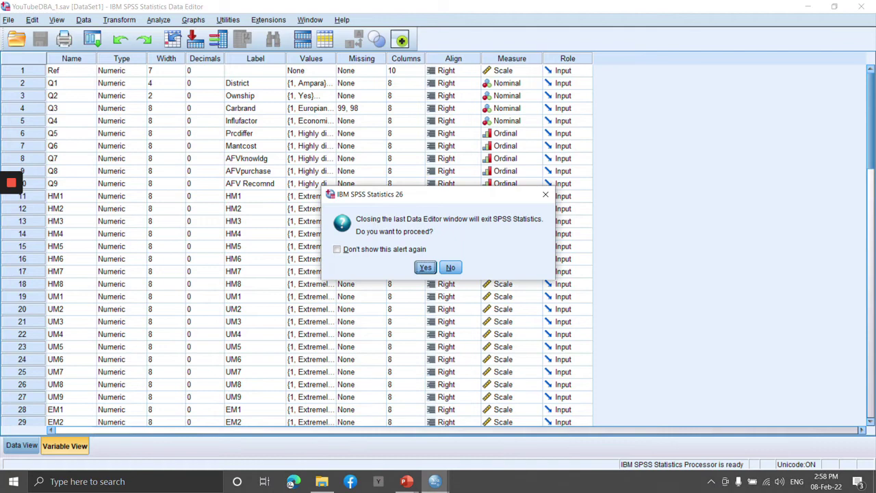
Step: Answer the exit prompt and dismiss the Office file-opening security warning
click(425, 267)
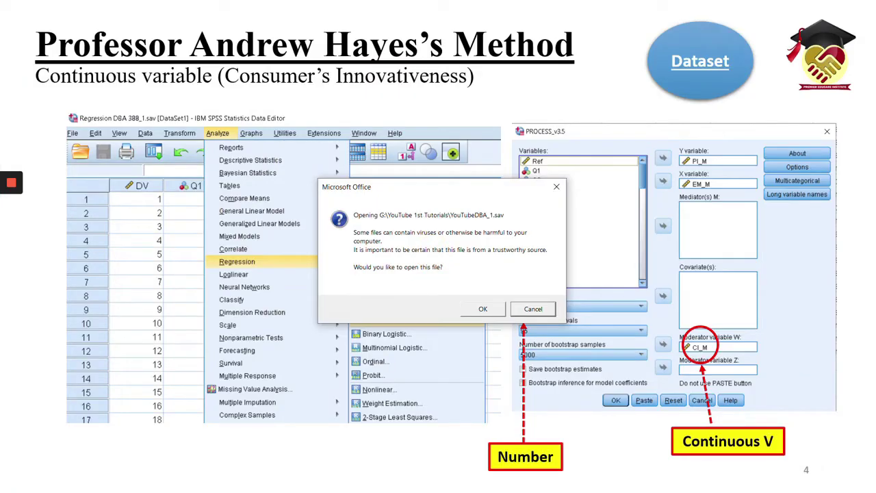
key(Return)
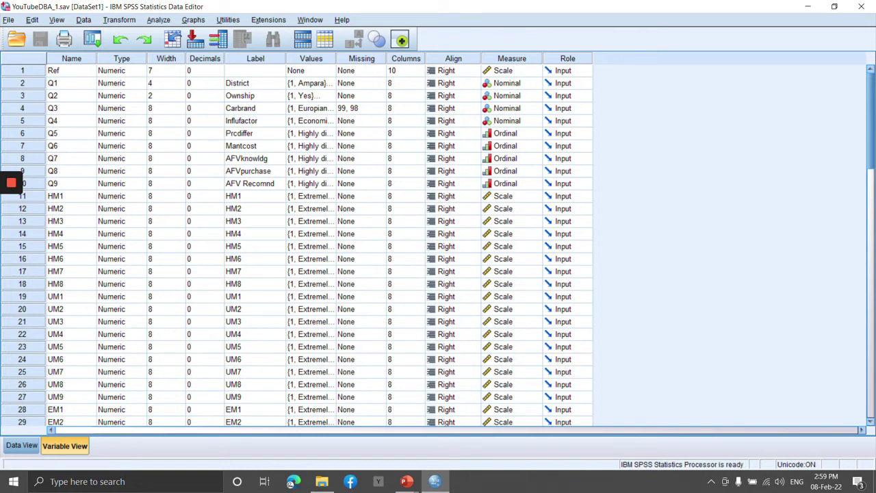
Step: Launch PROCESS v4.0 from Analyze > Regression and select PI_M in the variable list
click(158, 19)
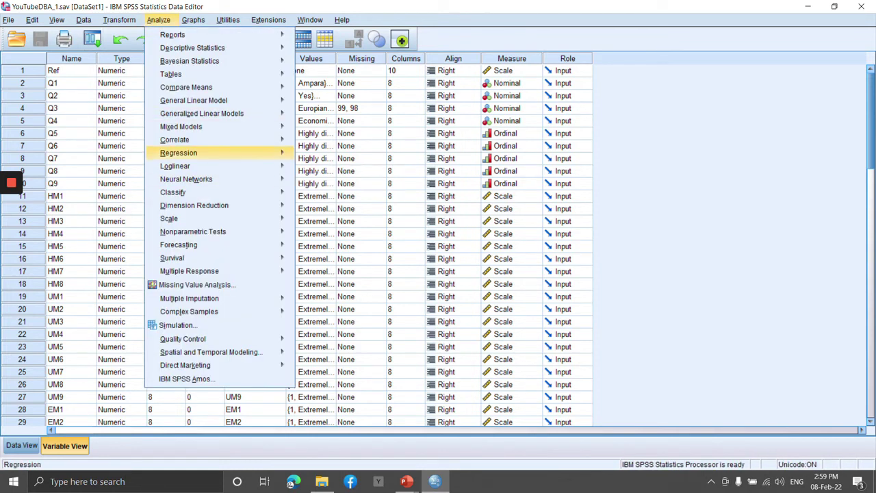
mouse_move(178, 153)
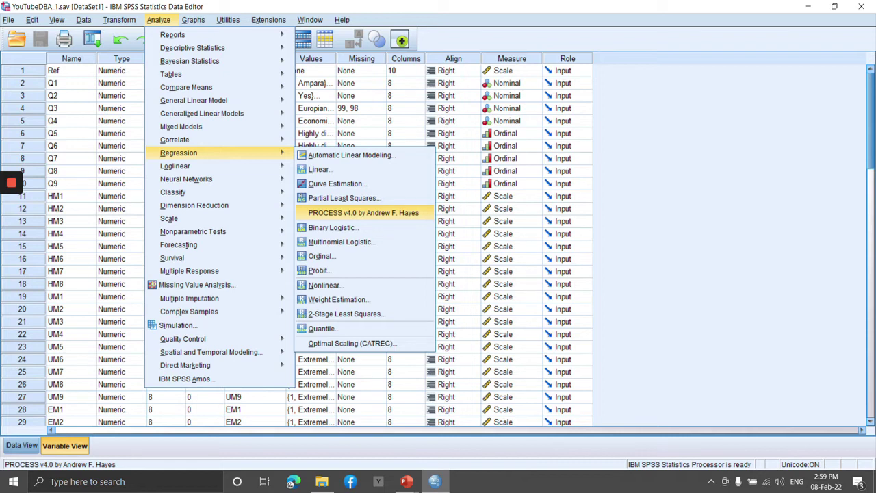
key(Return)
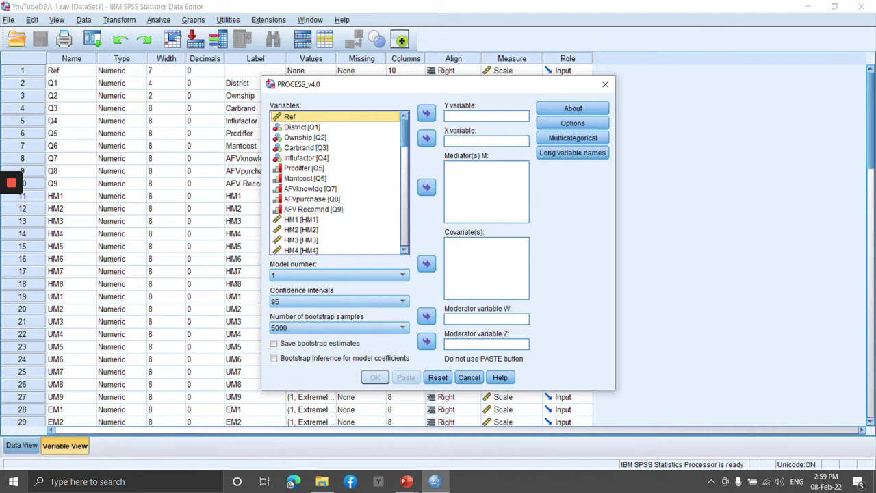
scroll(303, 189, down, 9)
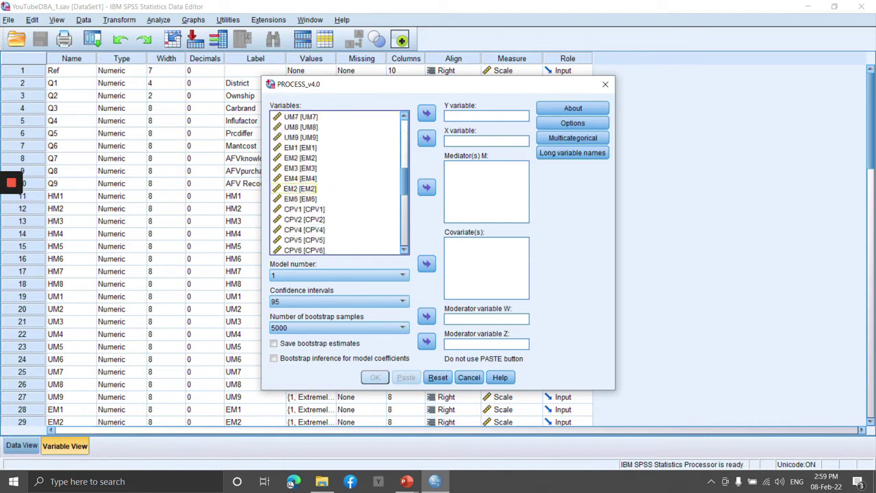
scroll(303, 189, down, 6)
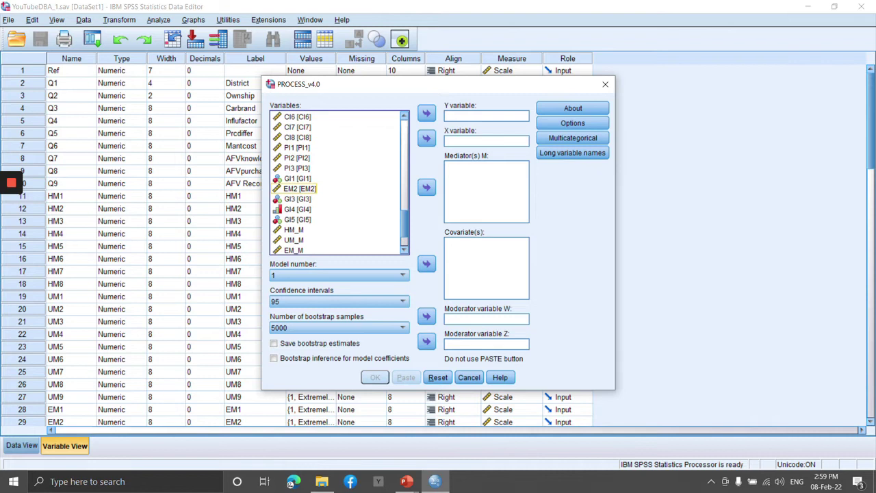
scroll(303, 188, down, 1)
click(291, 229)
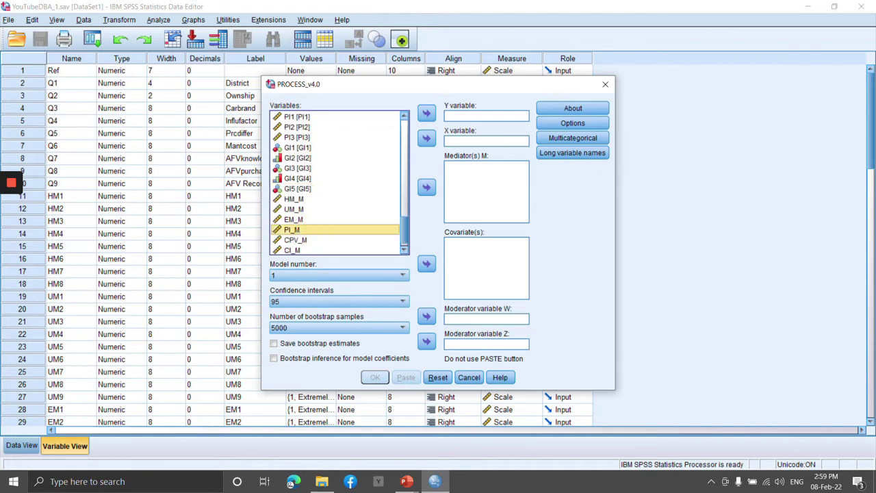
Step: Drag PI_M into the Y variable box and HM_M into the X variable box
drag(294, 229, 488, 118)
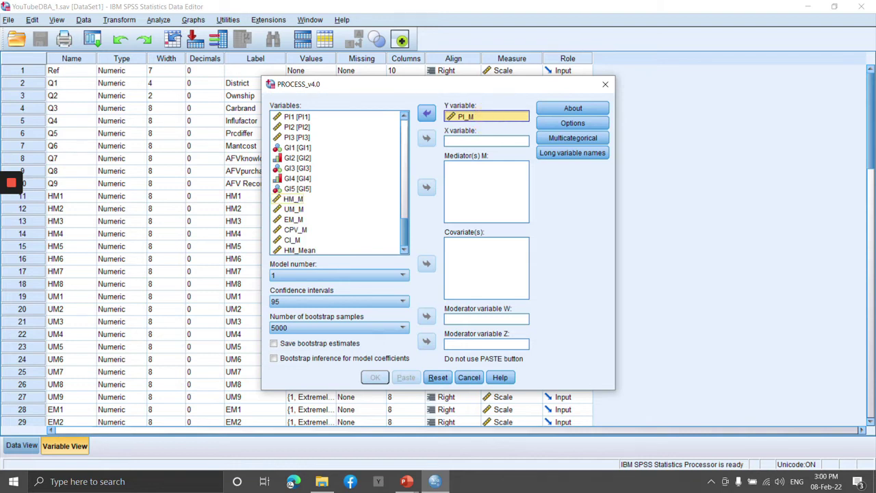
drag(293, 198, 471, 137)
drag(325, 197, 471, 142)
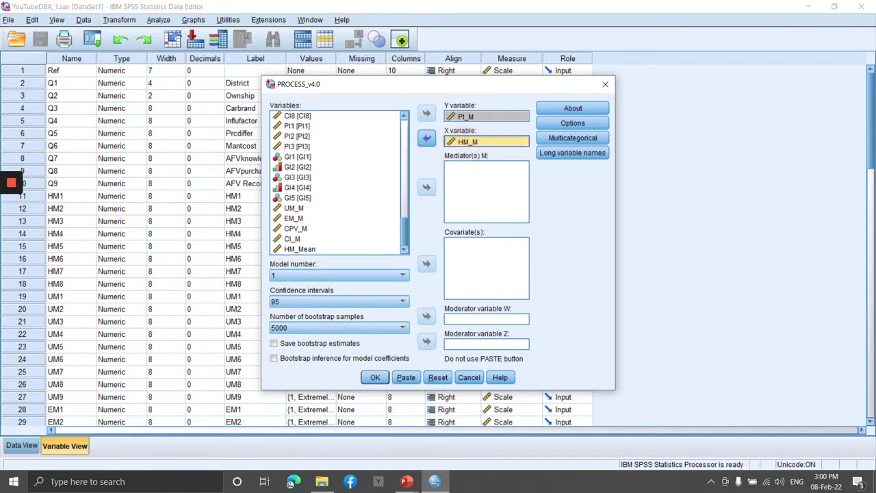
drag(295, 208, 476, 143)
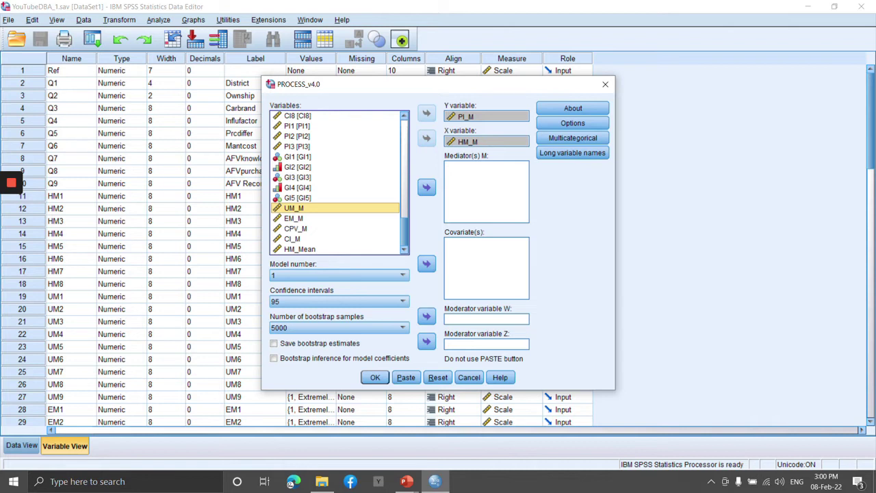
Step: Move CI_M into the Moderator variable W box and view the PROCESS About information
click(293, 239)
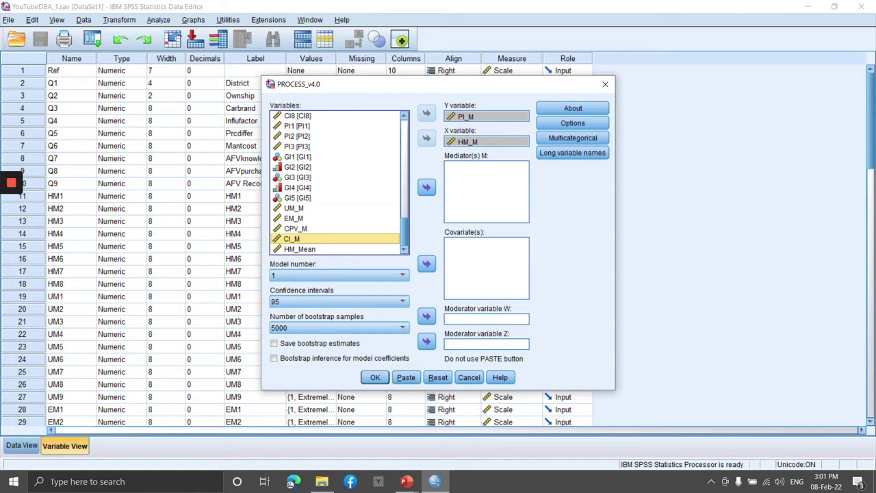
drag(291, 238, 480, 316)
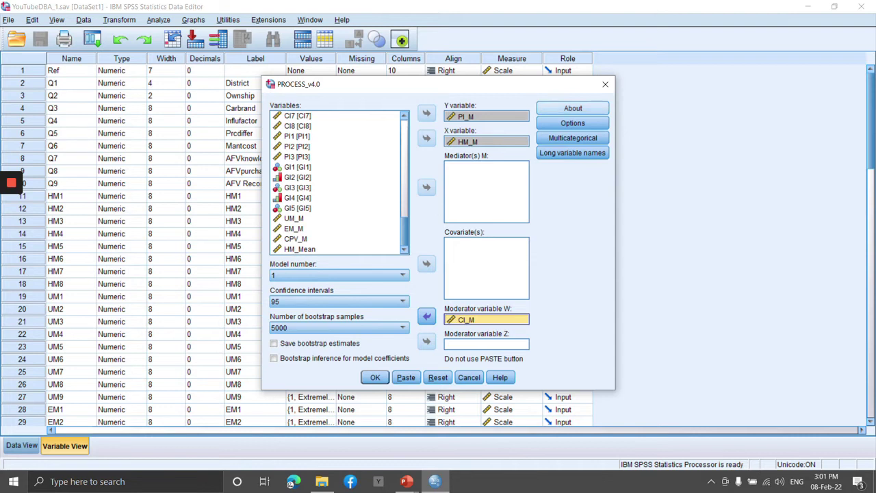
click(573, 108)
Step: Keep default Options, allow long variable names accepting the risk, and run the analysis
click(518, 402)
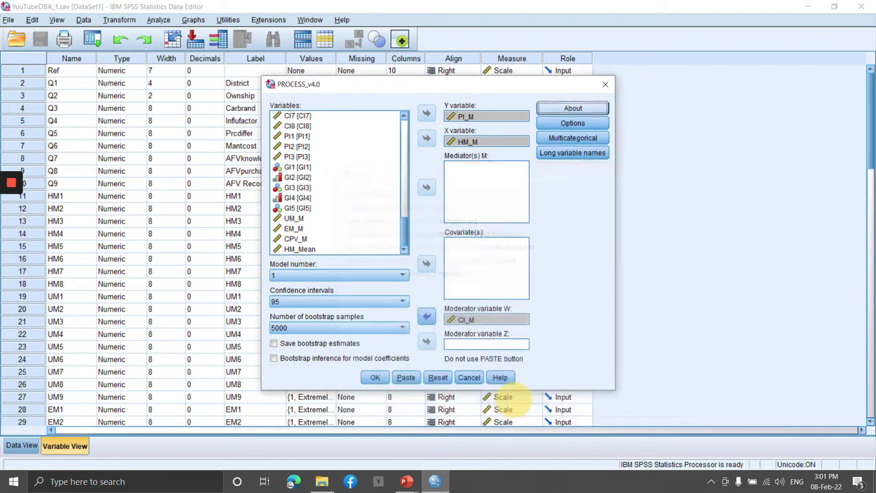
click(573, 123)
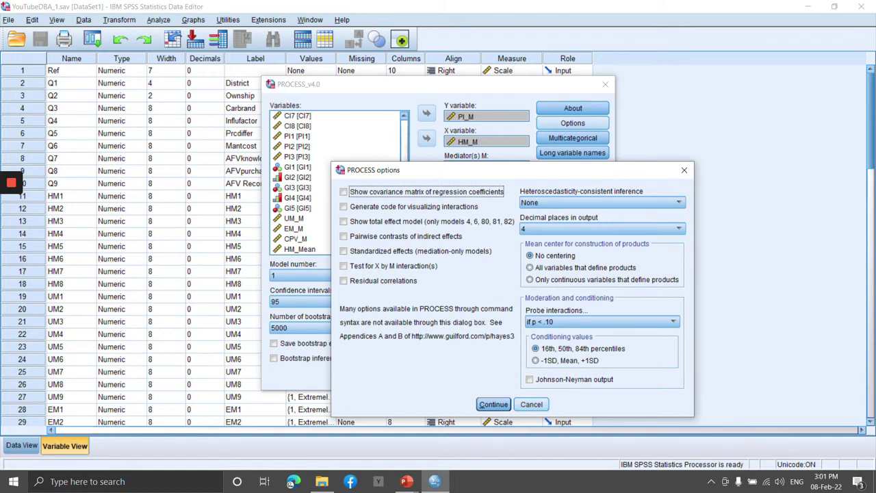
click(493, 404)
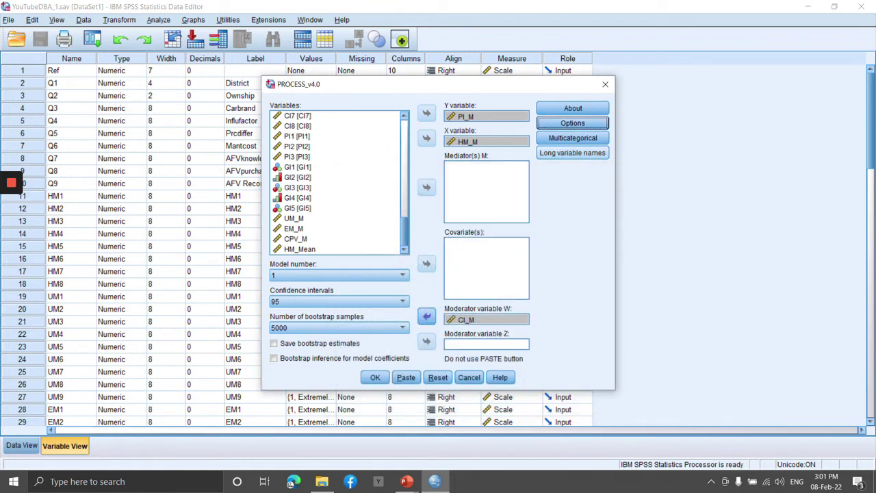
click(557, 153)
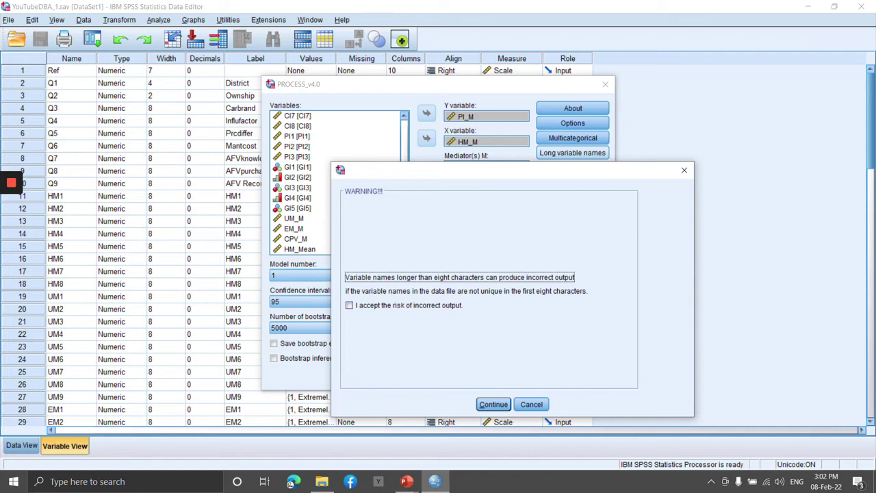
click(349, 305)
key(Return)
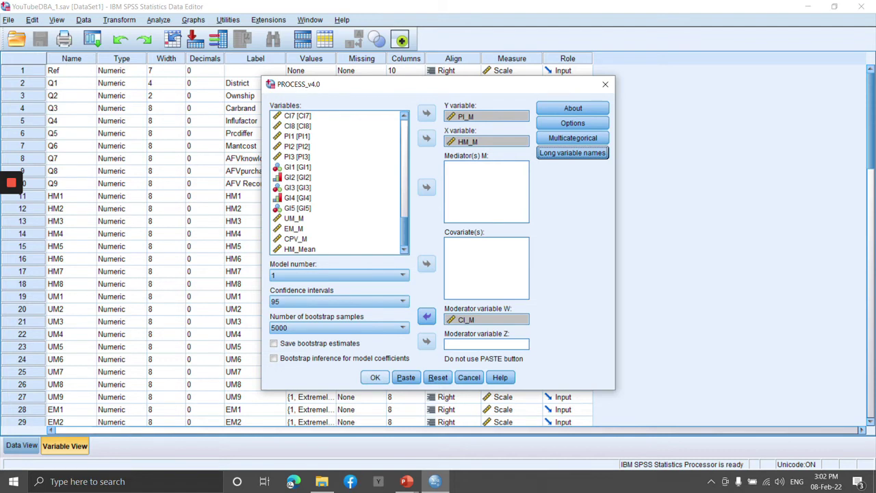
click(375, 377)
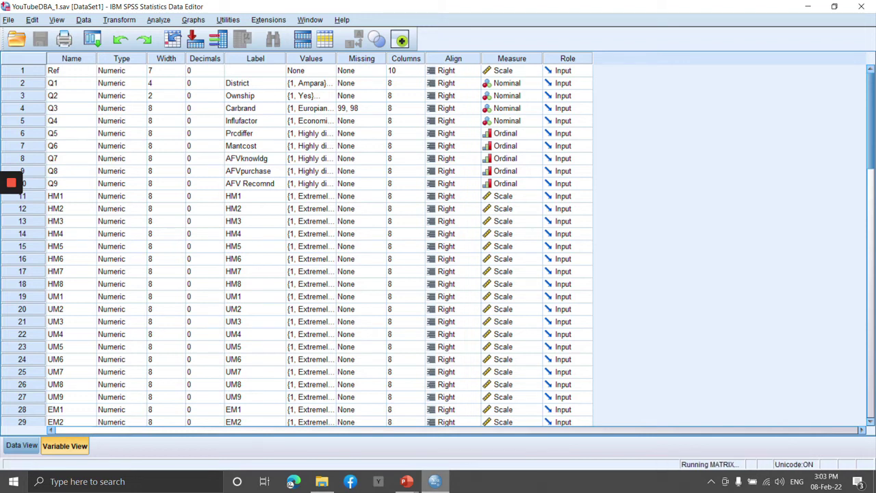
Step: Advance the slideshow to slide 5, SPSS Output View, then return to the SPSS Viewer
key(alt+Tab)
key(Right)
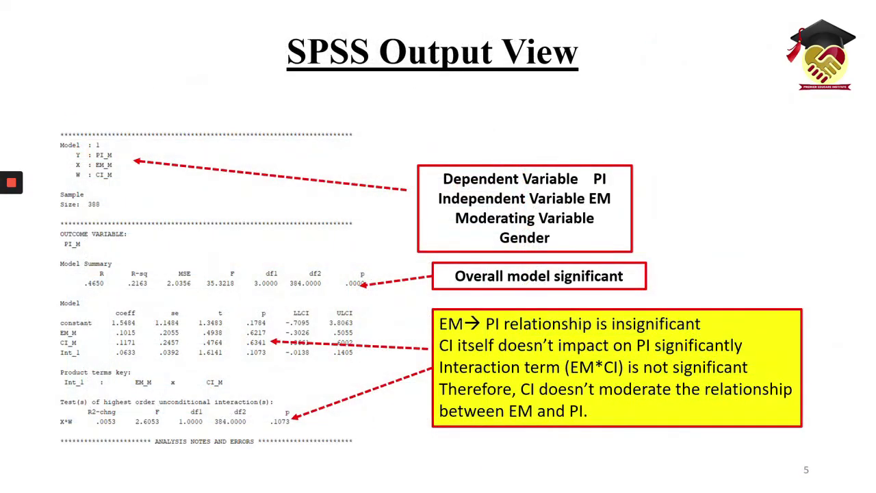
key(alt+Tab)
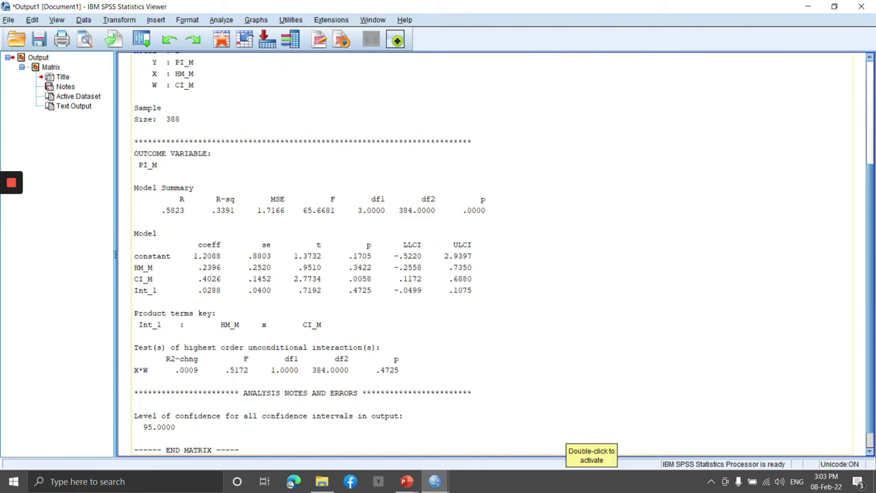
Step: Bracket and underline the Y PI_M, X HM_M, W CI_M lines and sample size 388 in green
scroll(493, 253, up, 3)
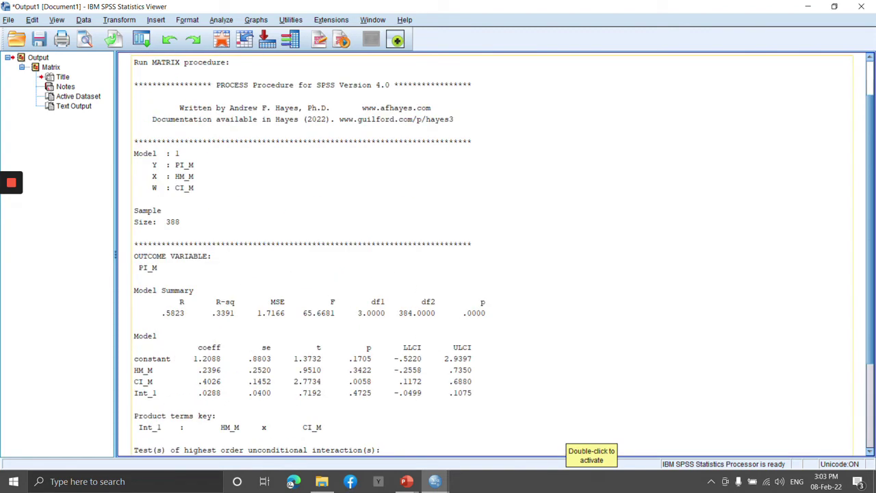
mouse_move(407, 482)
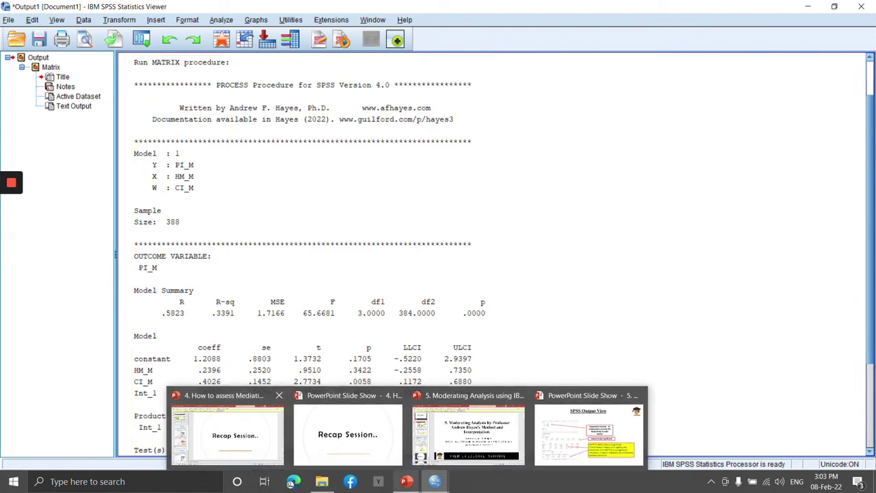
mouse_move(11, 205)
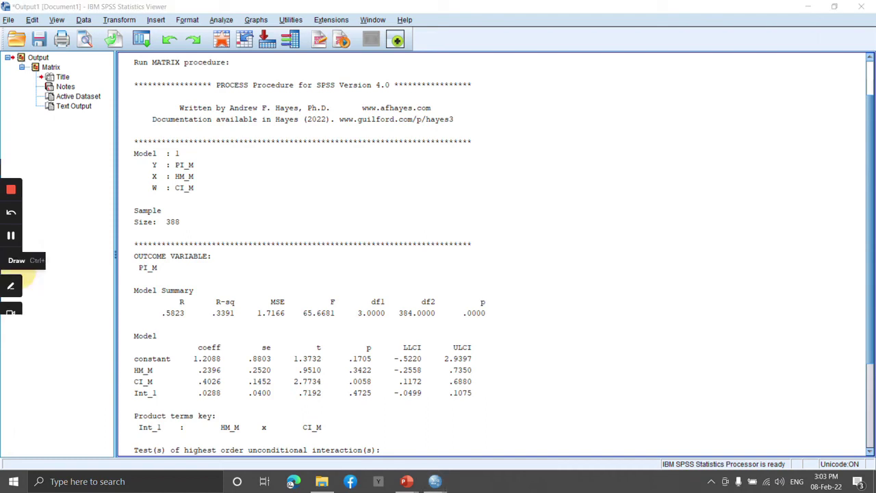
click(11, 287)
mouse_move(134, 141)
mouse_down()
mouse_move(226, 137)
mouse_move(232, 239)
mouse_up()
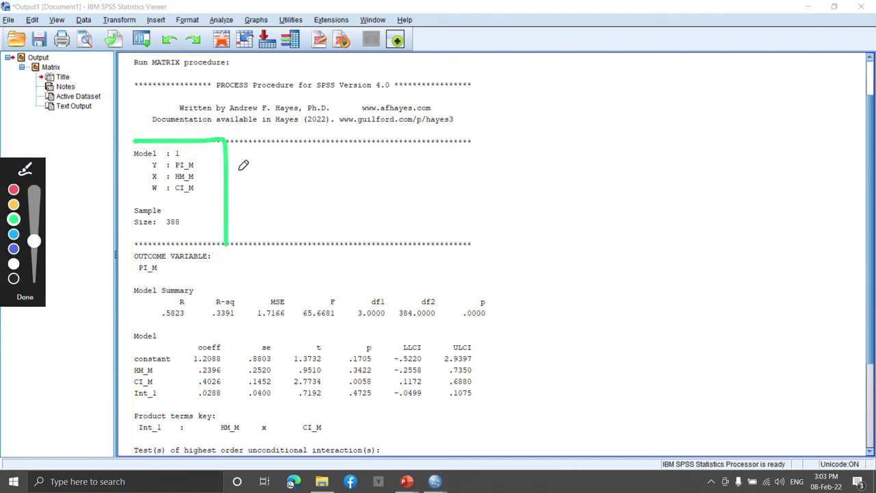
click(200, 166)
mouse_move(201, 166)
mouse_down()
mouse_move(258, 167)
mouse_move(216, 178)
mouse_move(290, 181)
mouse_up()
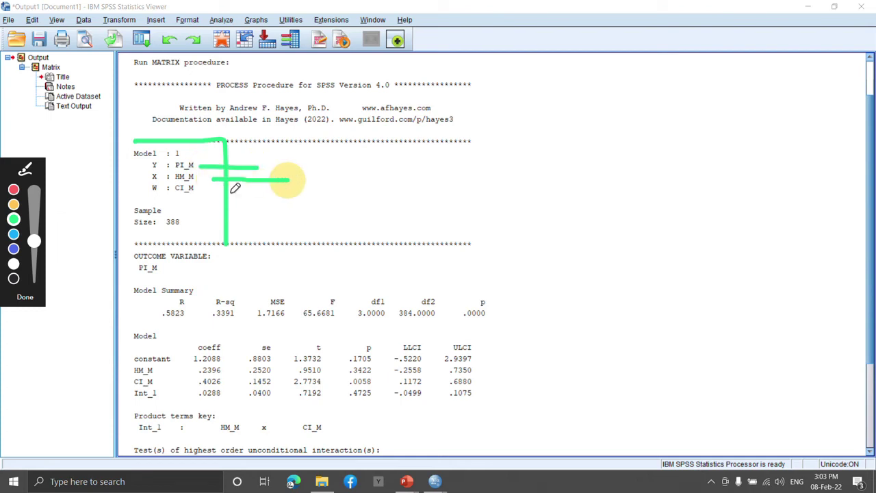
drag(220, 191, 283, 193)
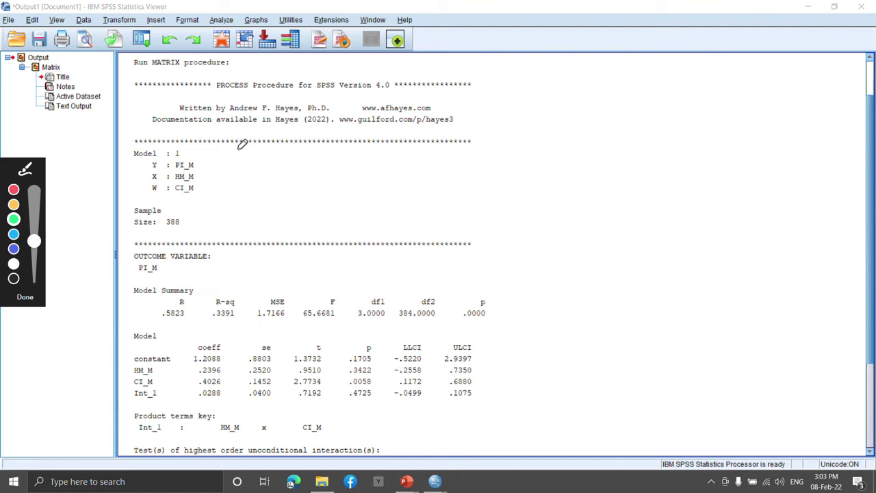
mouse_move(231, 150)
mouse_down()
mouse_move(277, 152)
mouse_move(277, 235)
mouse_move(249, 236)
mouse_up()
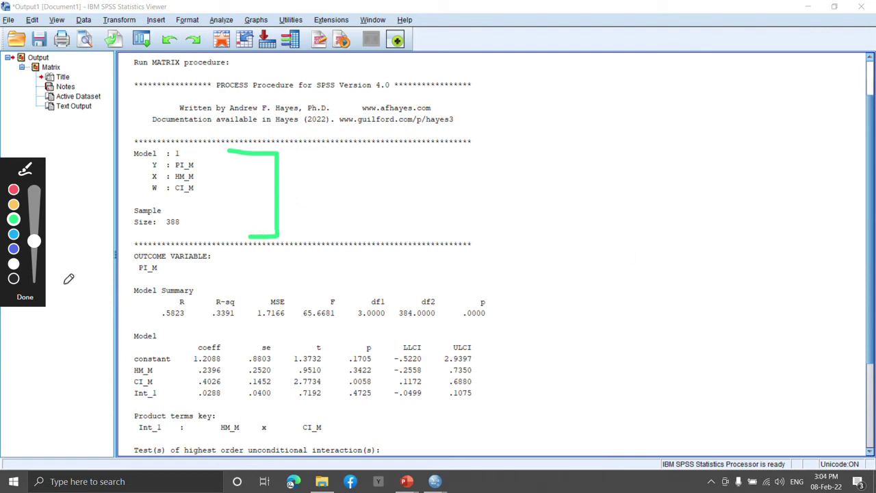
Step: With the green pen, underline the Int_1 row and the Test(s) of highest order interaction heading
scroll(491, 253, down, 2)
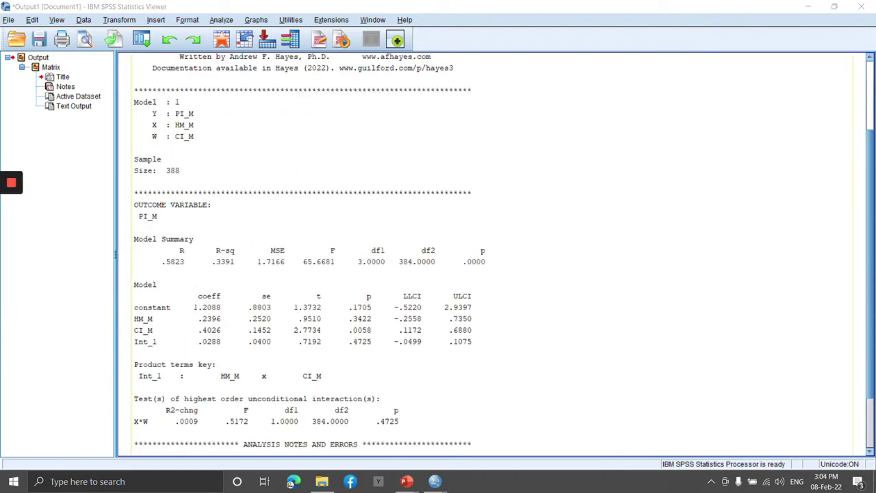
mouse_move(11, 182)
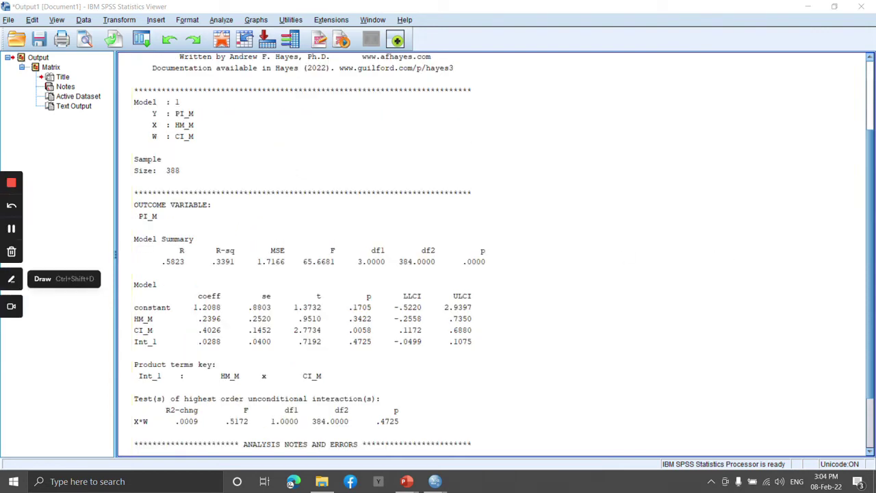
click(11, 279)
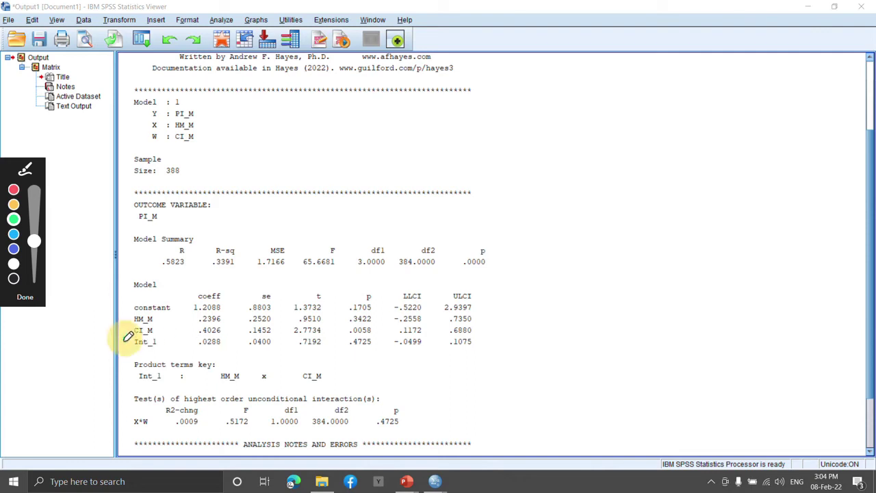
mouse_move(125, 339)
mouse_down()
mouse_move(192, 349)
mouse_move(481, 349)
mouse_move(486, 332)
mouse_up()
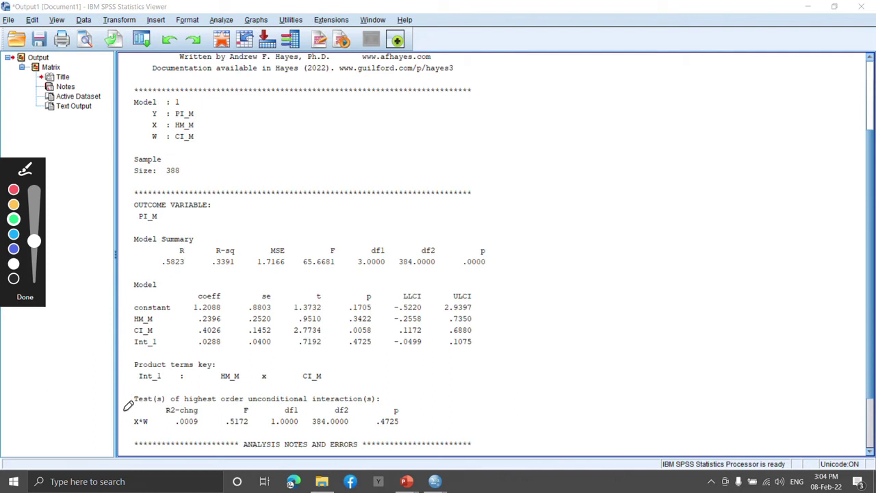
mouse_move(123, 409)
mouse_down()
mouse_move(372, 390)
mouse_move(416, 401)
mouse_move(391, 429)
mouse_move(343, 445)
mouse_move(140, 445)
mouse_move(128, 433)
mouse_move(128, 414)
mouse_up()
Step: Circle and underline .4725 in the X*W test row, then draw an X beside it
mouse_move(419, 423)
mouse_down()
mouse_move(385, 441)
mouse_move(365, 419)
mouse_move(370, 404)
mouse_move(408, 415)
mouse_up()
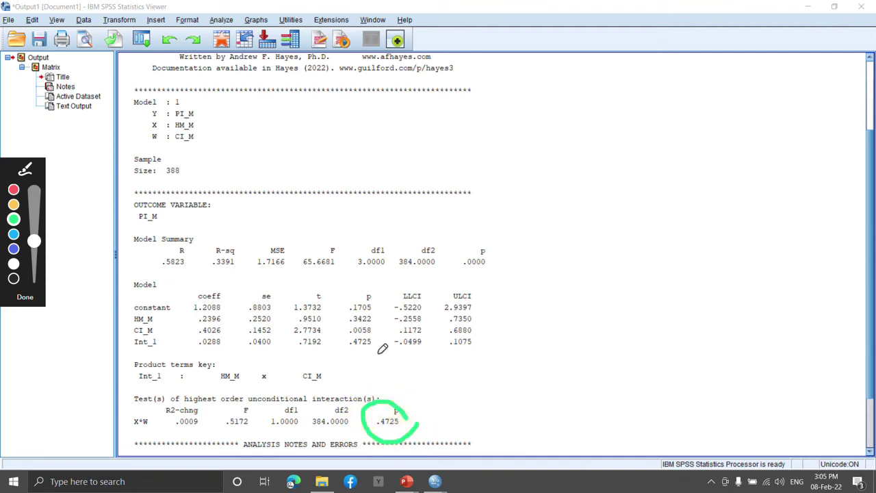
mouse_move(381, 352)
mouse_down()
mouse_move(372, 358)
mouse_move(351, 345)
mouse_move(353, 332)
mouse_move(378, 337)
mouse_move(381, 354)
mouse_up()
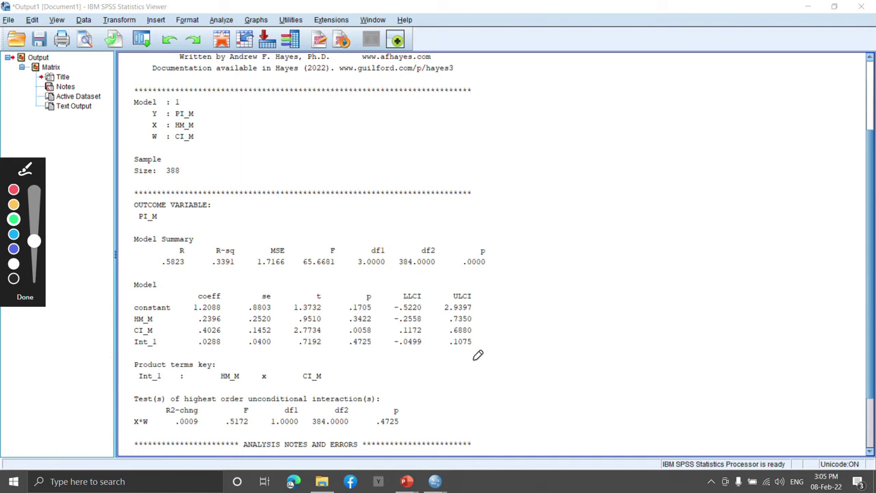
mouse_move(406, 422)
mouse_down()
mouse_move(377, 437)
mouse_move(370, 421)
mouse_move(392, 395)
mouse_move(408, 427)
mouse_up()
drag(415, 415, 470, 445)
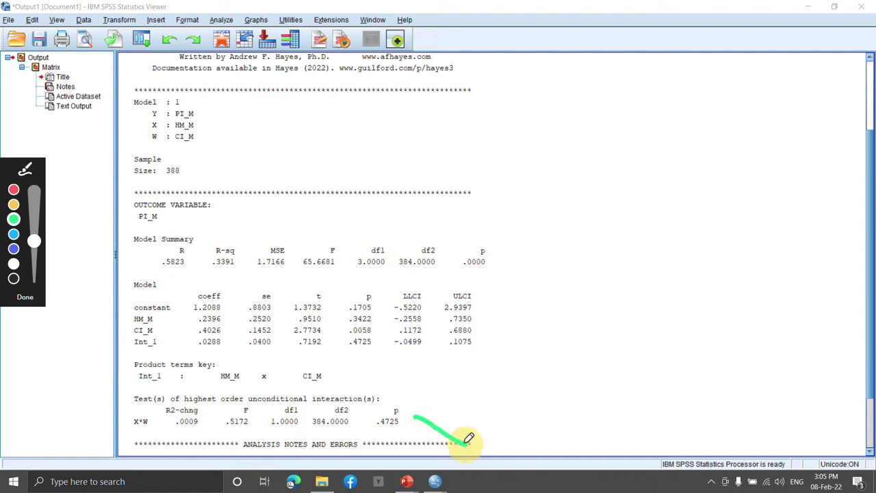
drag(456, 415, 388, 453)
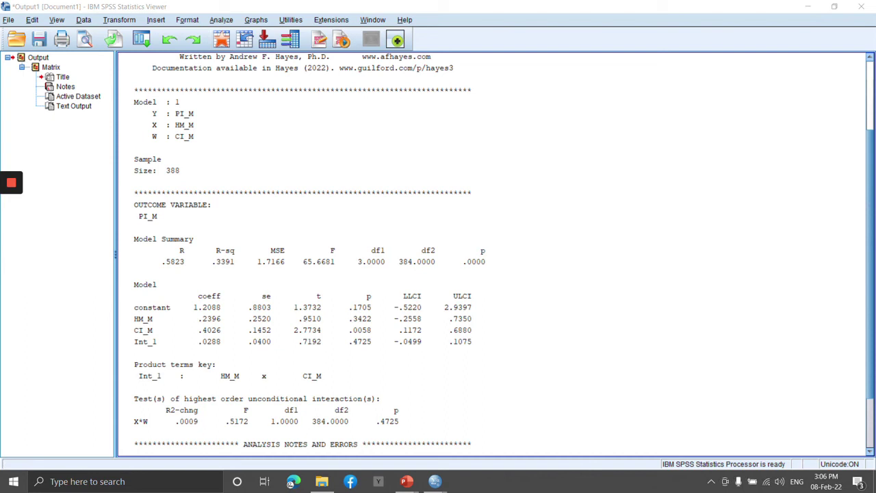
Step: Reopen PROCESS v4.0 via Analyze > Regression and Reset the previous variable assignments
click(221, 19)
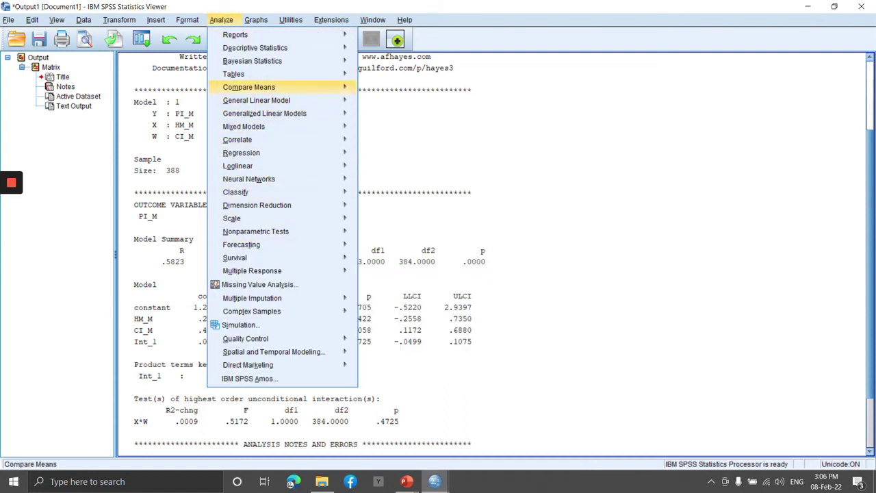
mouse_move(241, 153)
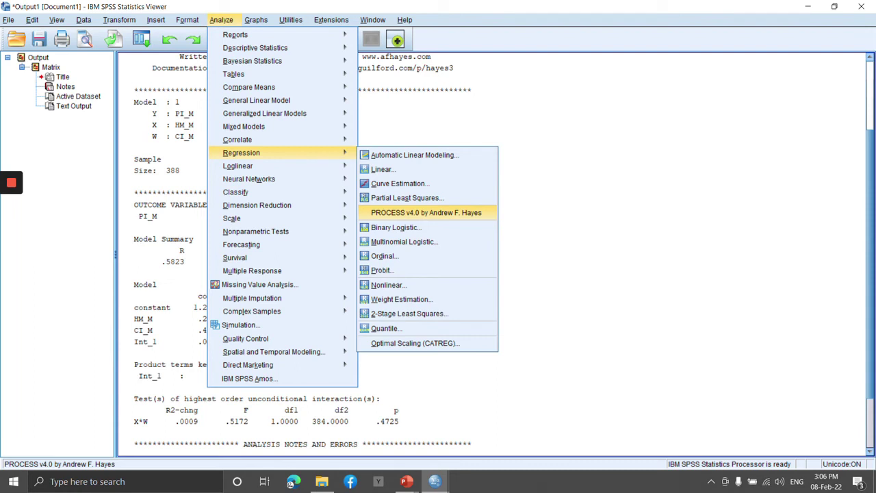
key(Return)
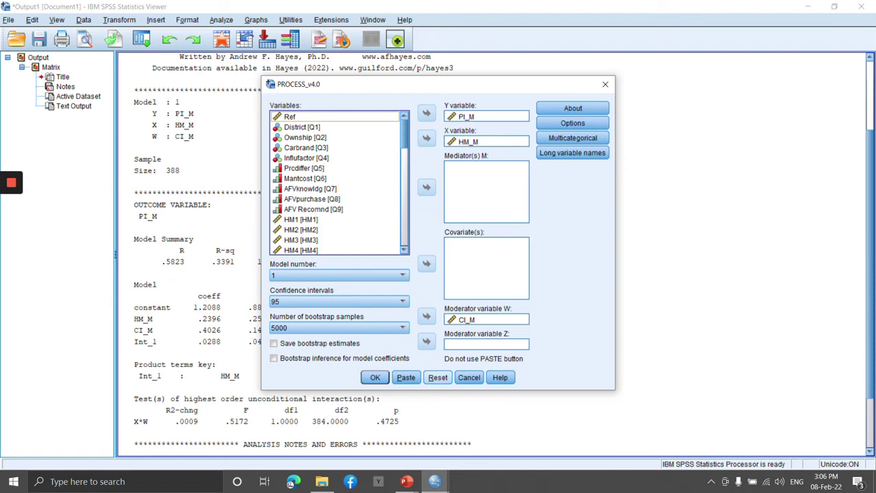
click(438, 377)
Step: Assign PI_M as Y, UM_M as X and CI_M as moderator W, enabling long variable names
scroll(339, 181, down, 10)
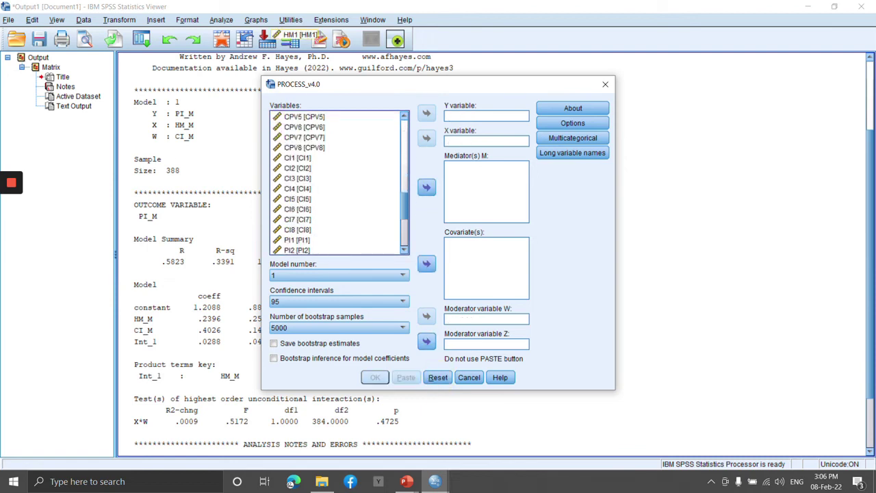
scroll(339, 183, down, 4)
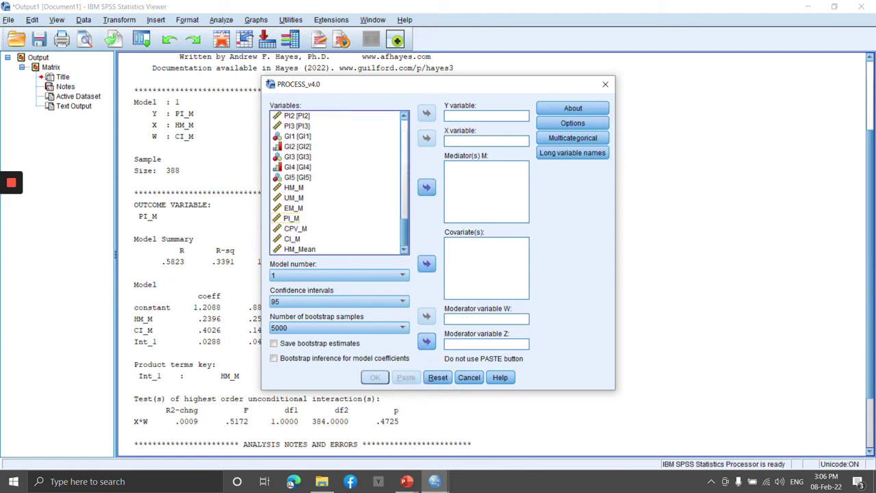
click(291, 218)
drag(292, 209, 460, 115)
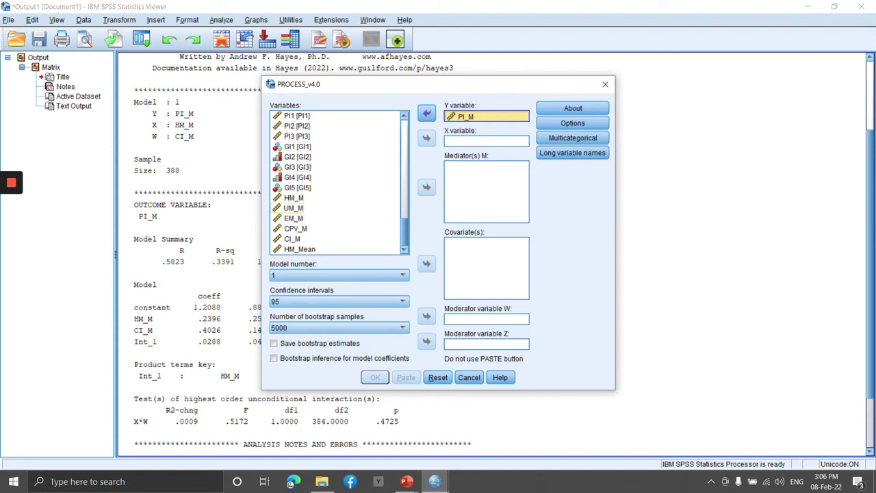
click(294, 207)
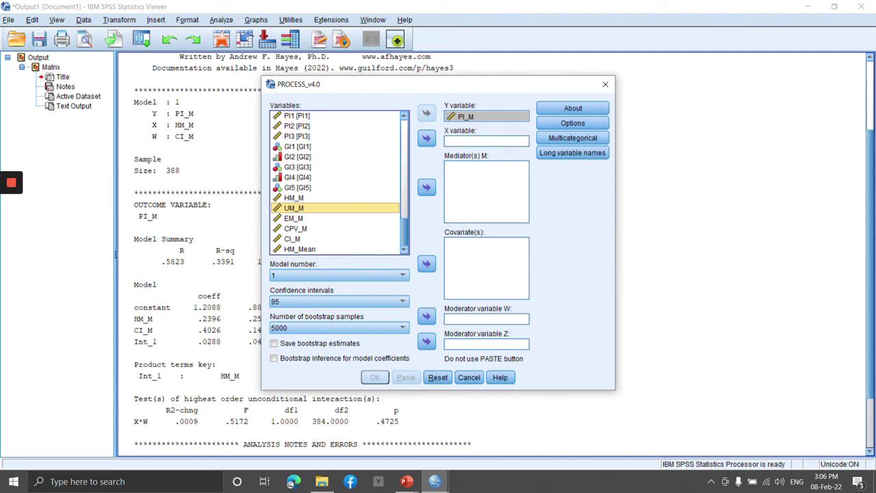
drag(294, 207, 457, 140)
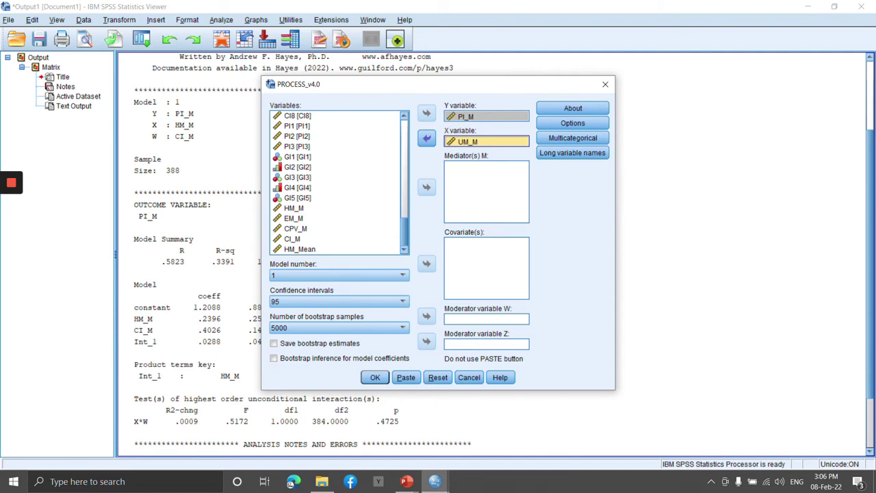
click(292, 238)
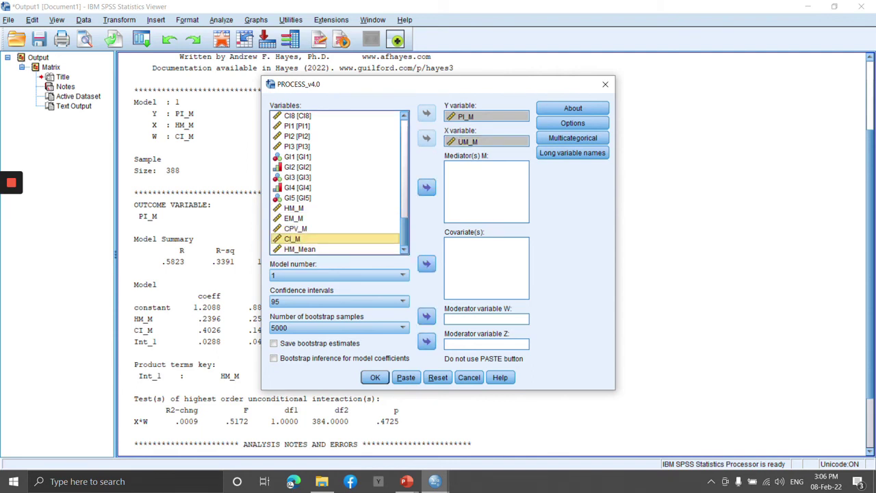
click(426, 315)
drag(425, 315, 472, 320)
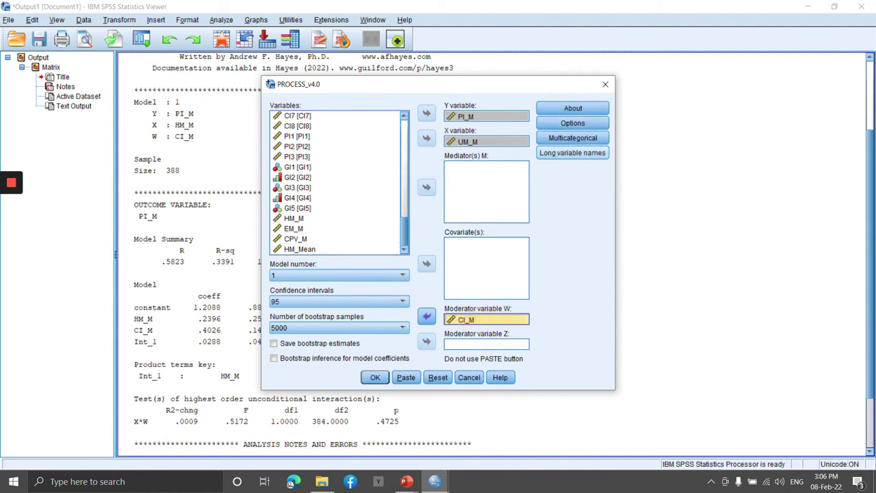
click(572, 153)
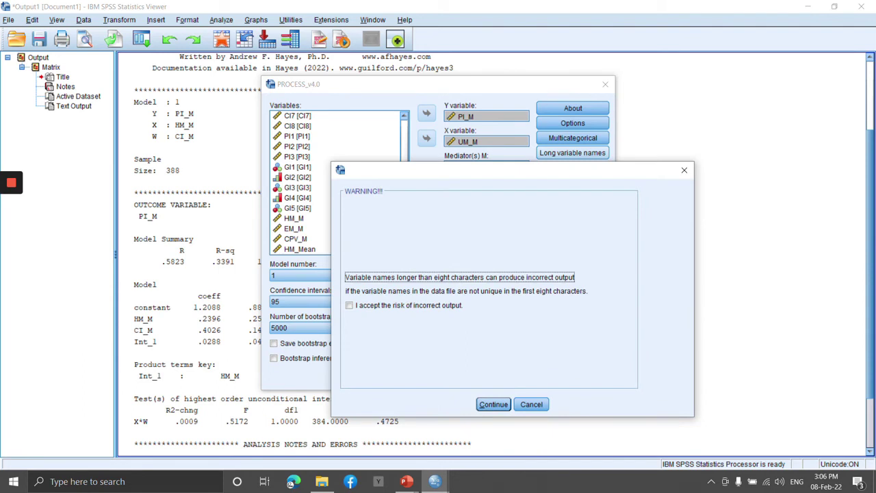
Step: Accept the long-variable-name risk and run PROCESS Model 1 for UM_M moderated by CI_M
click(349, 306)
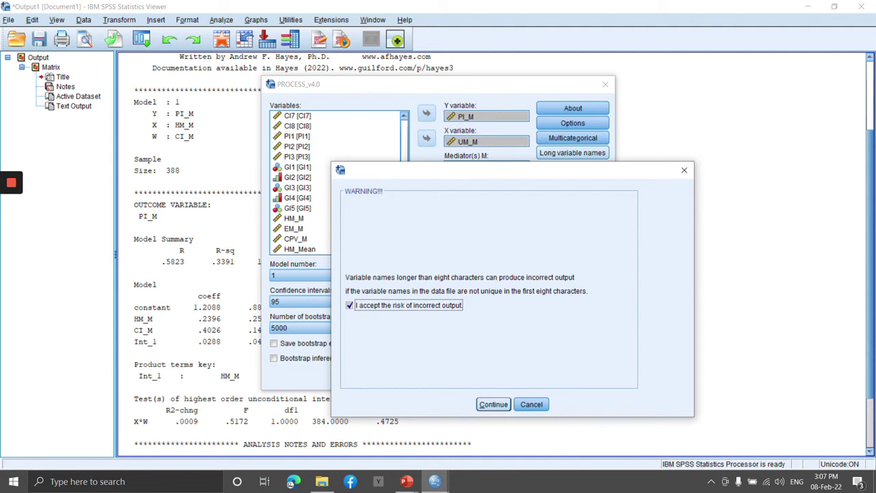
click(493, 403)
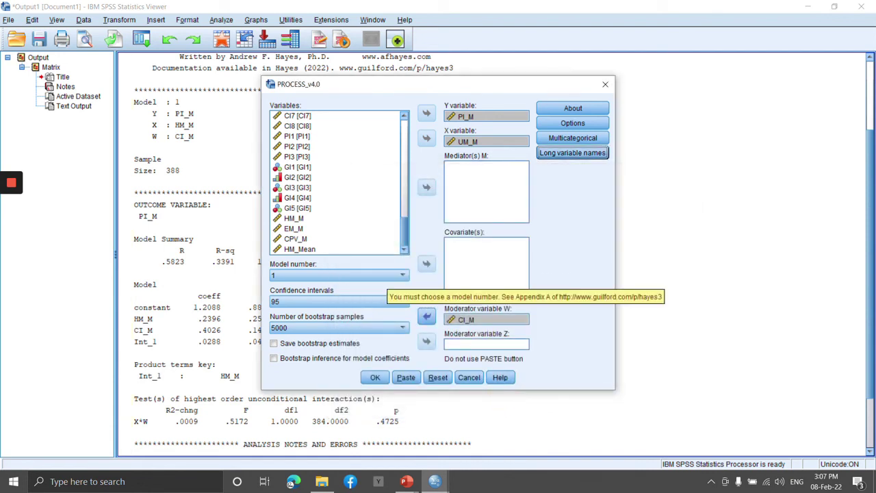
click(375, 377)
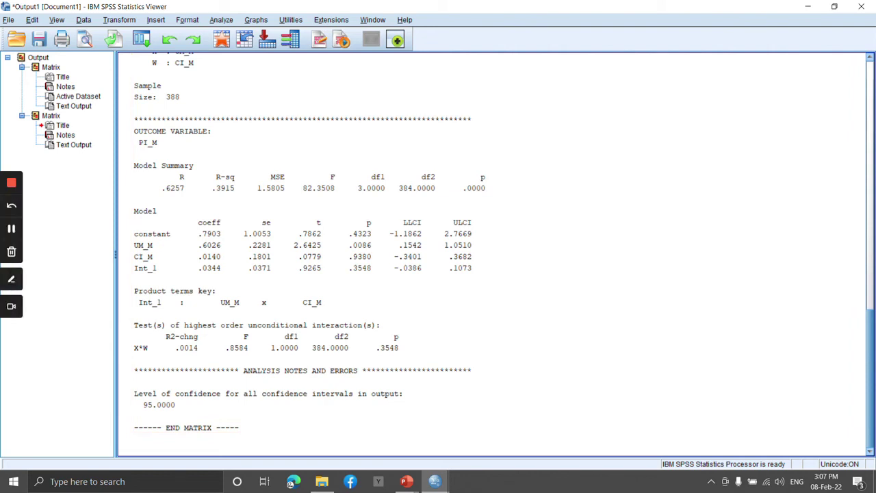
Step: Mark the X*W interaction row and its p value .3548 in green with the pen
click(11, 279)
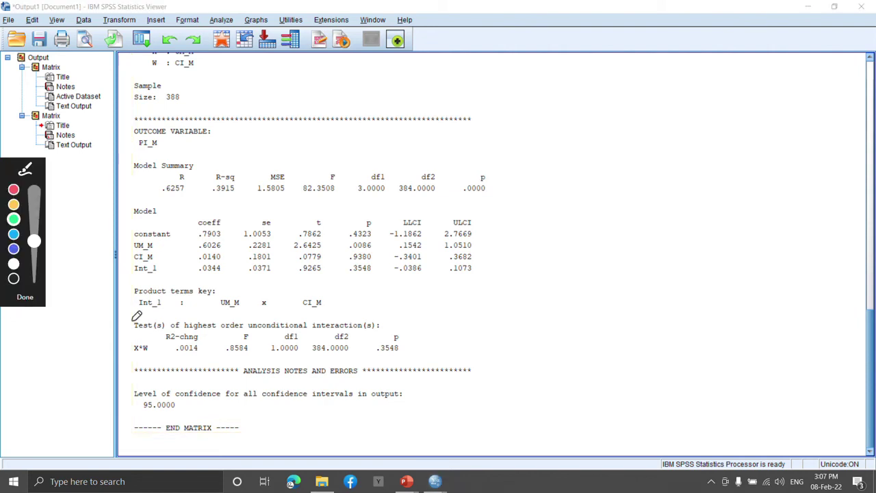
mouse_move(131, 319)
mouse_down()
mouse_move(125, 364)
mouse_move(149, 367)
mouse_move(394, 382)
mouse_move(432, 375)
mouse_move(436, 365)
mouse_move(436, 314)
mouse_move(123, 322)
mouse_up()
mouse_move(367, 335)
mouse_down()
mouse_move(367, 363)
mouse_move(439, 358)
mouse_move(431, 308)
mouse_move(323, 324)
mouse_move(350, 337)
mouse_up()
Step: Put the pen away and bring the moderating-analysis PowerPoint presentation forward
click(24, 296)
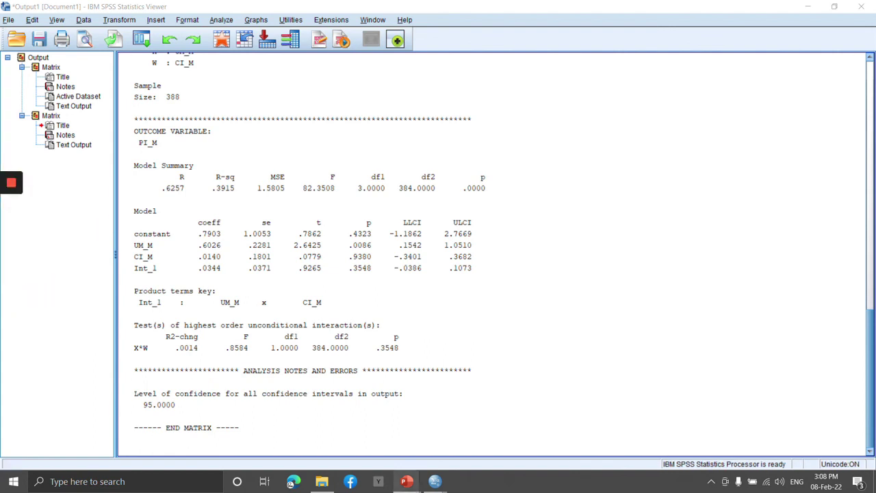
mouse_move(406, 481)
click(468, 428)
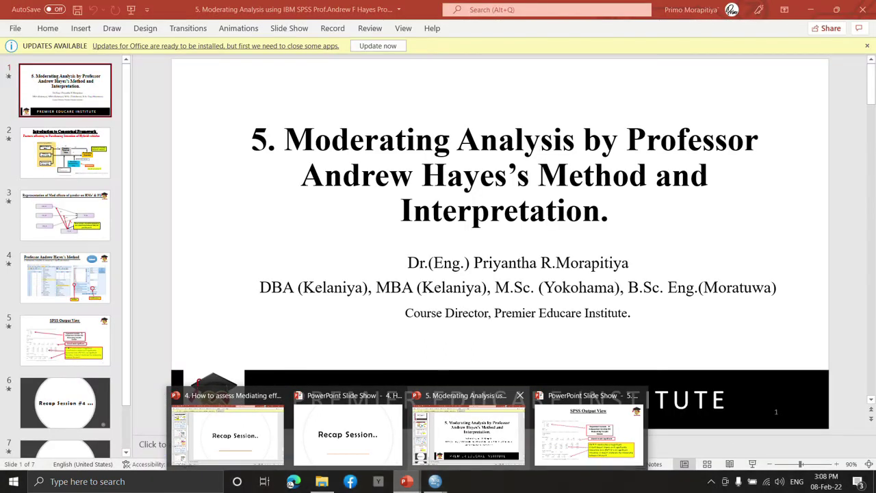